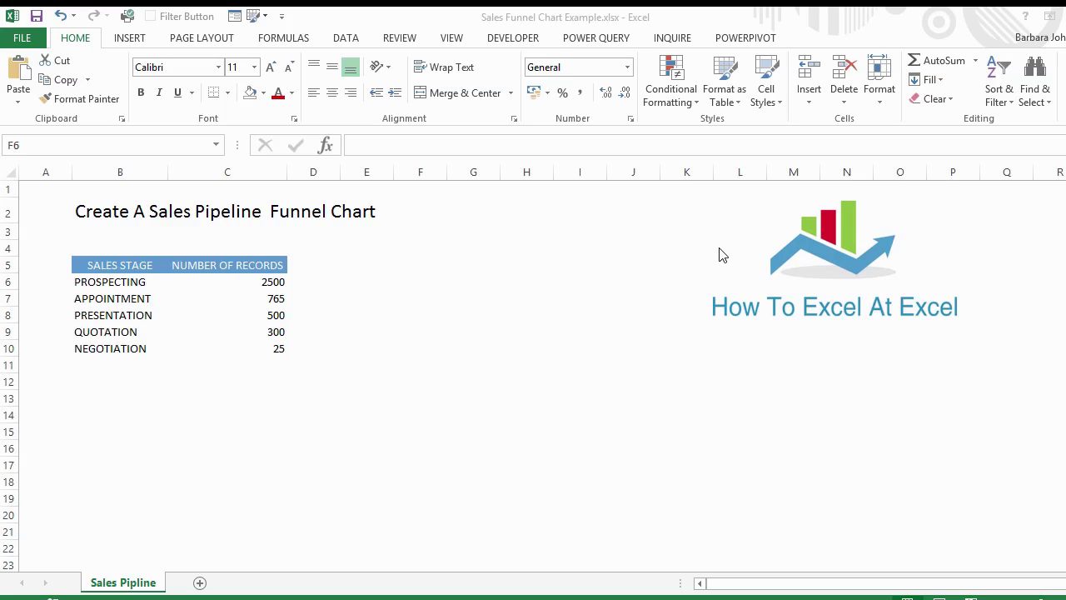
Step: Bring up the INSERT ribbon's chart and table insertion options
click(129, 39)
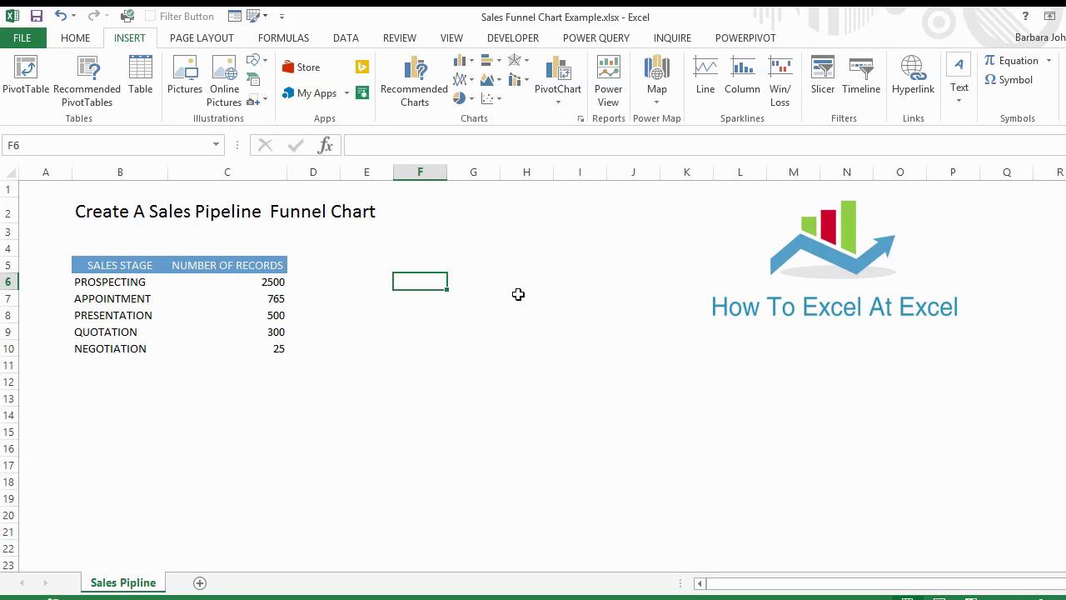
scroll(516, 294, down, 1)
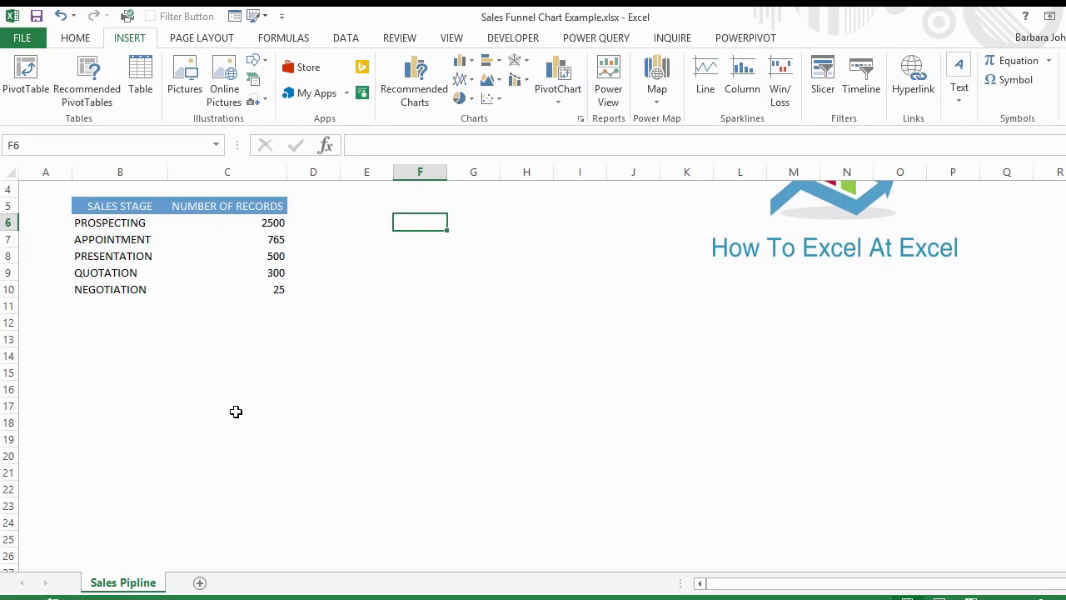
scroll(235, 412, up, 1)
Step: Review the pipeline table B5:C10, from the SALES STAGE header down to Negotiation's count
click(125, 266)
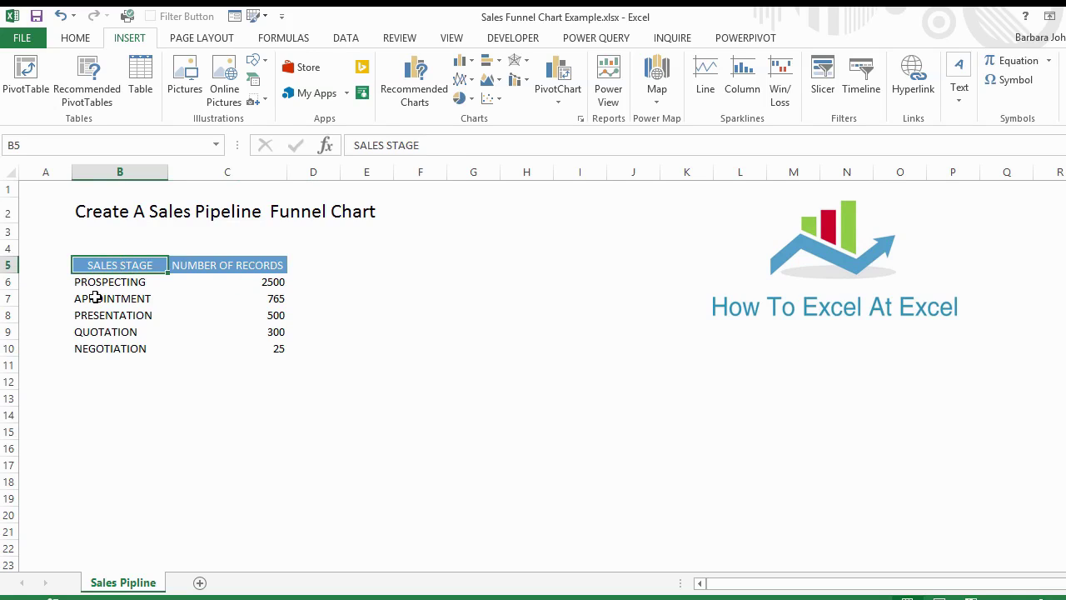
drag(114, 266, 116, 348)
drag(231, 264, 243, 348)
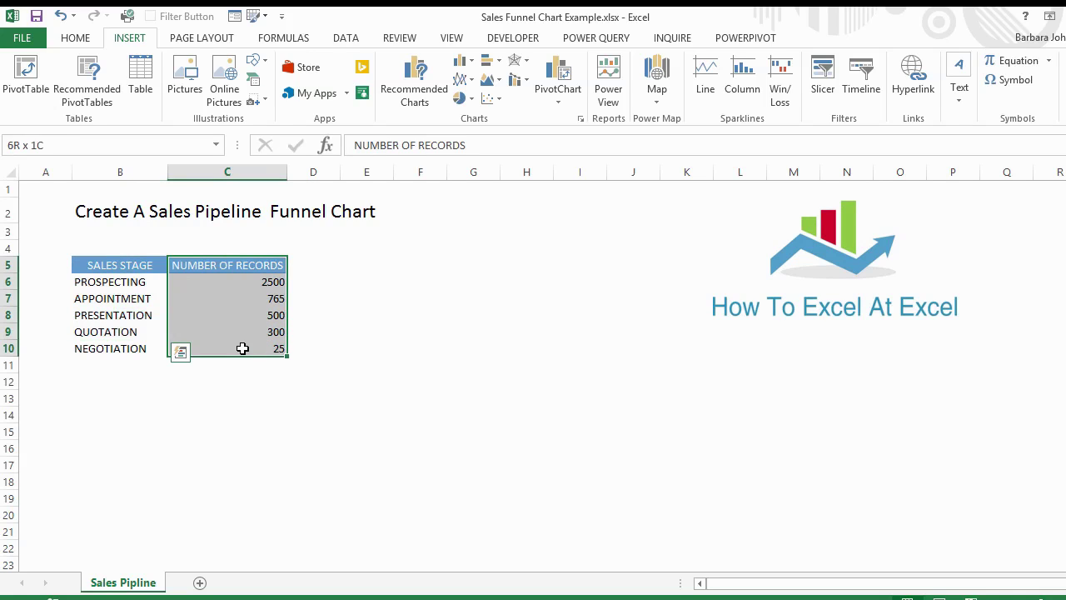
click(138, 266)
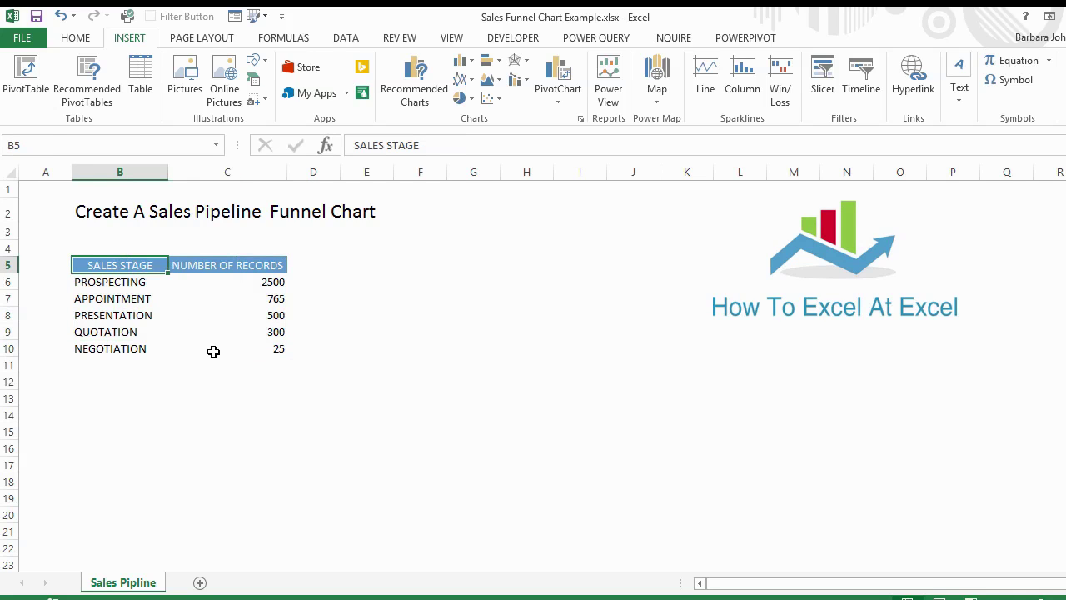
key(Down)
key(Right)
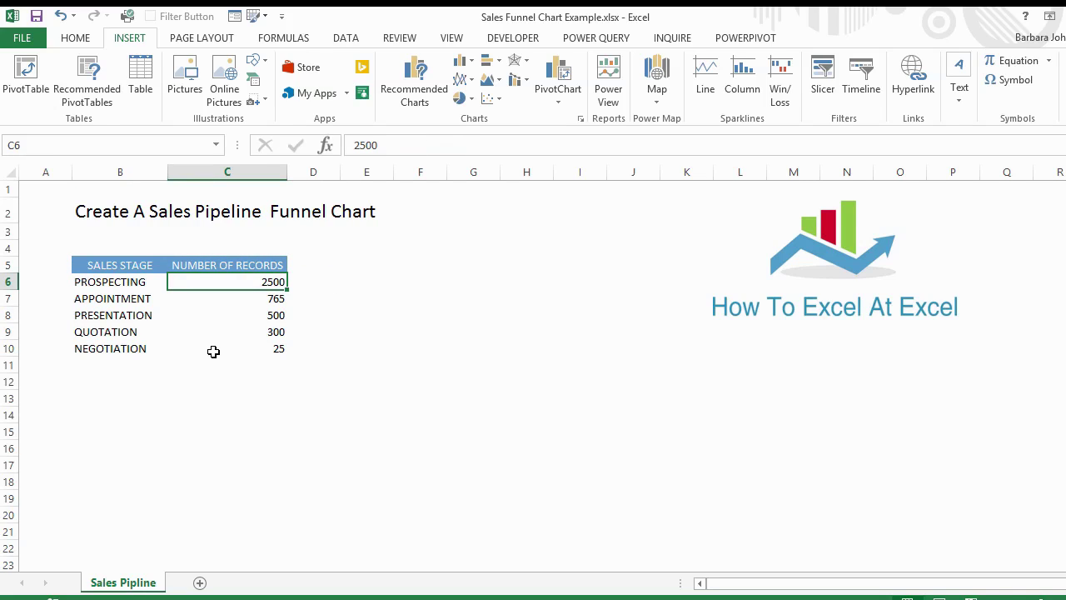
key(Down)
key(Down)
key(Down)
key(Down)
key(Down)
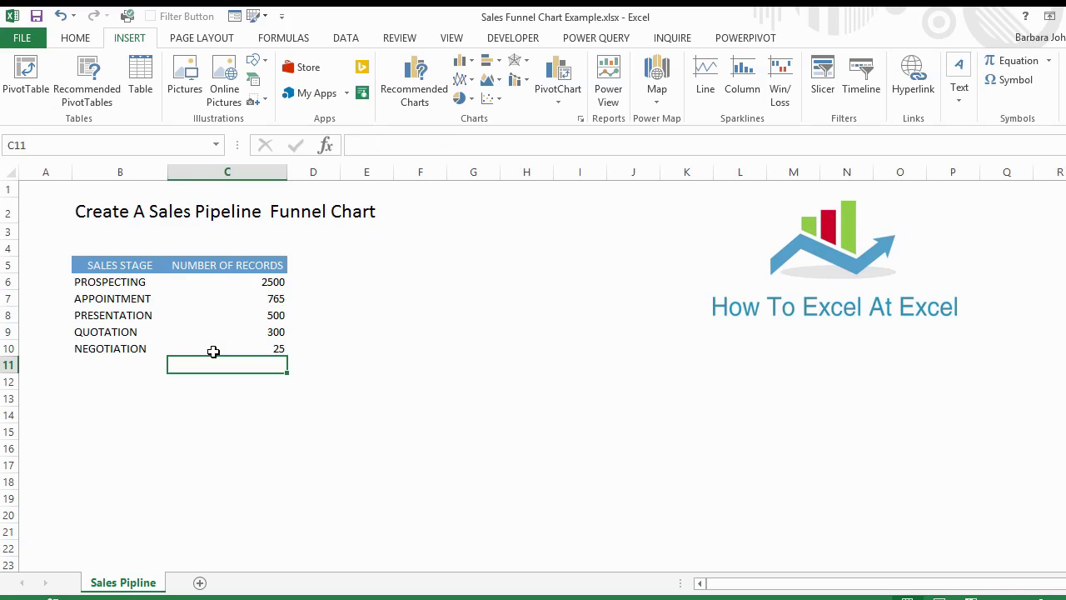
key(Up)
key(Left)
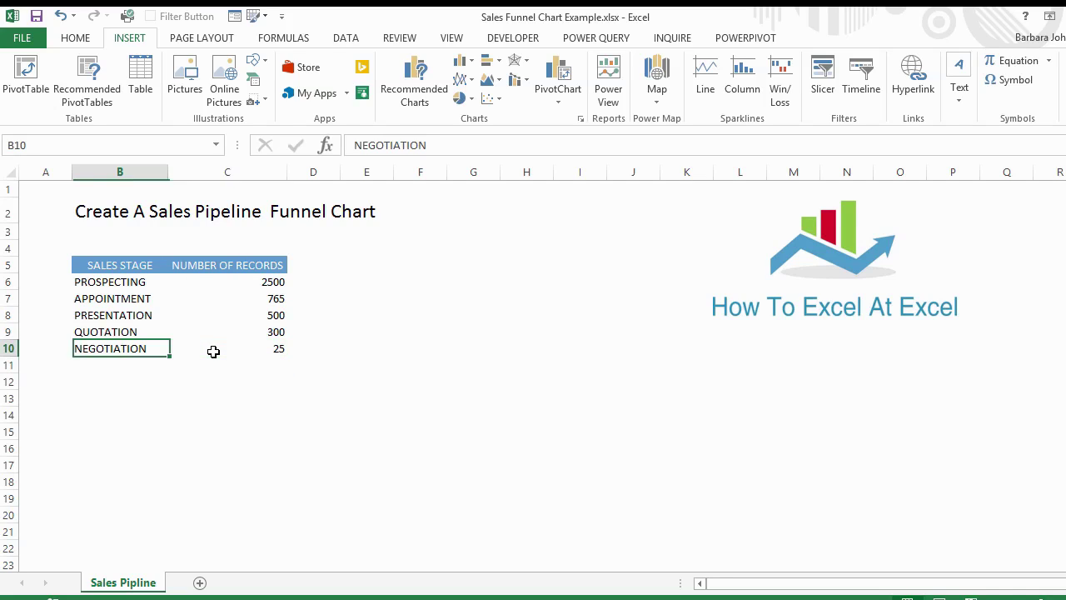
key(Right)
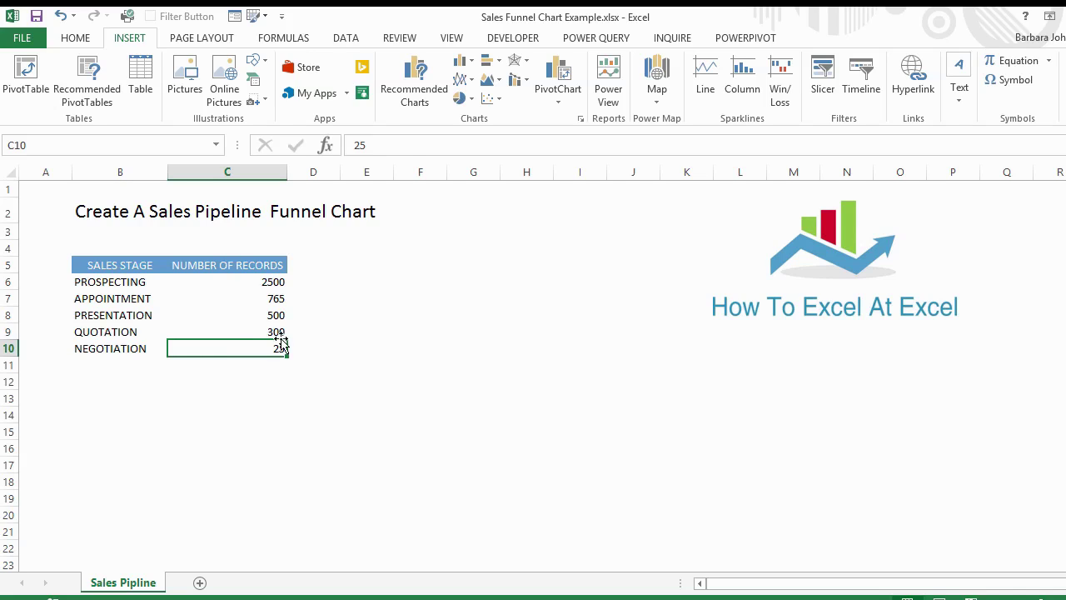
Step: Chart B5:C10 as a 3-D clustered column beside the table, with rows and columns switched
click(126, 267)
drag(126, 267, 219, 346)
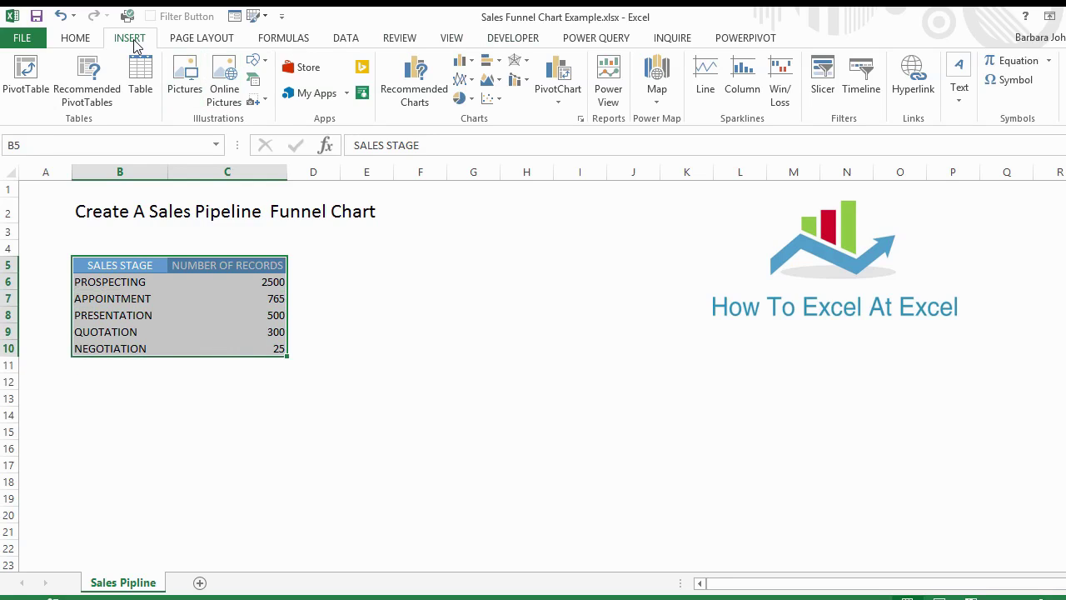
click(463, 61)
click(520, 178)
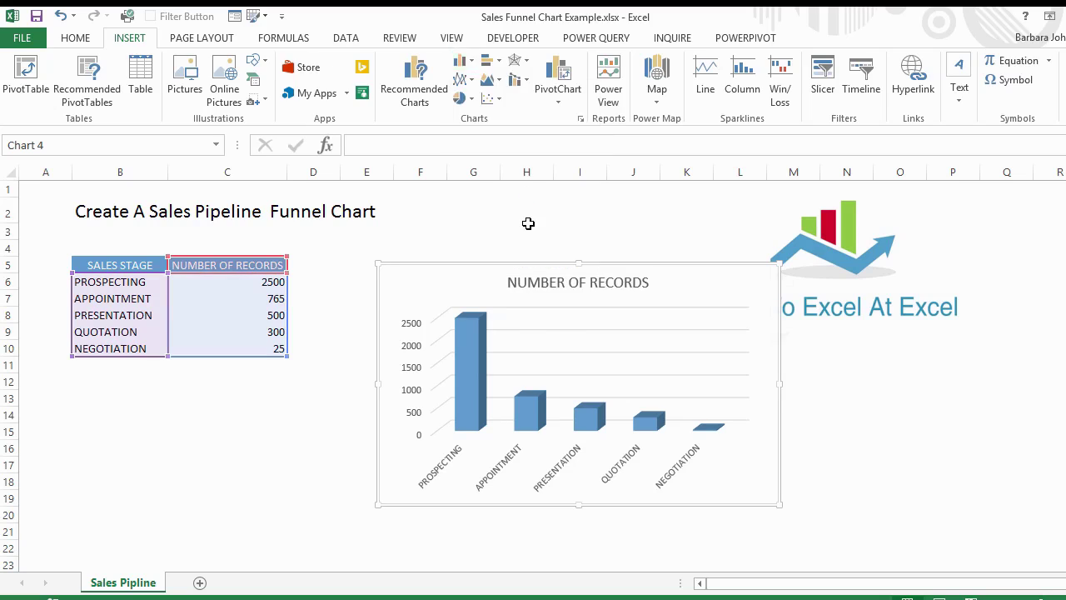
drag(682, 272, 617, 256)
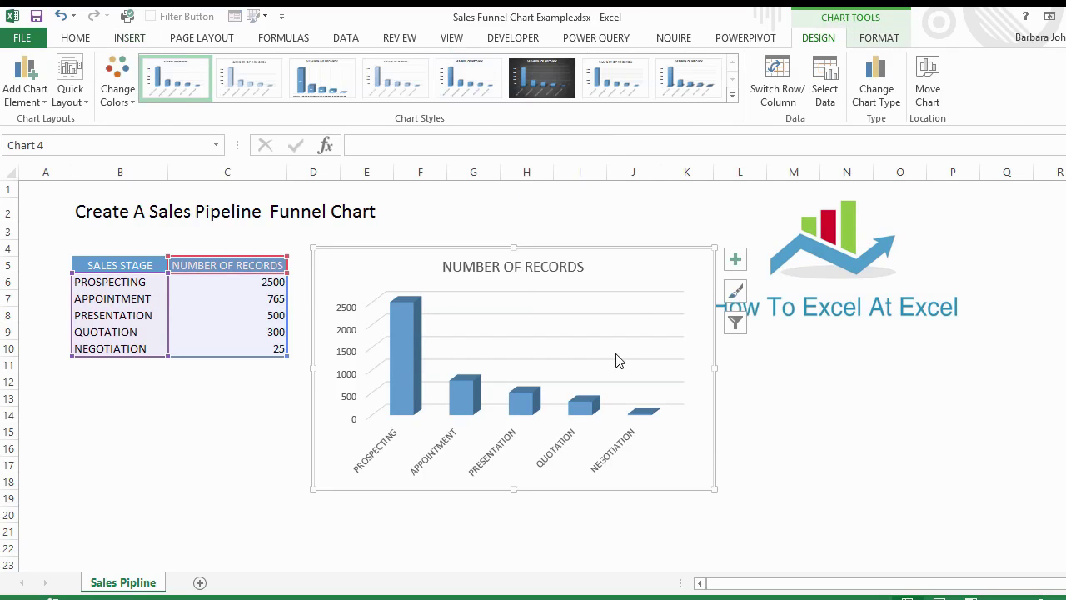
click(775, 101)
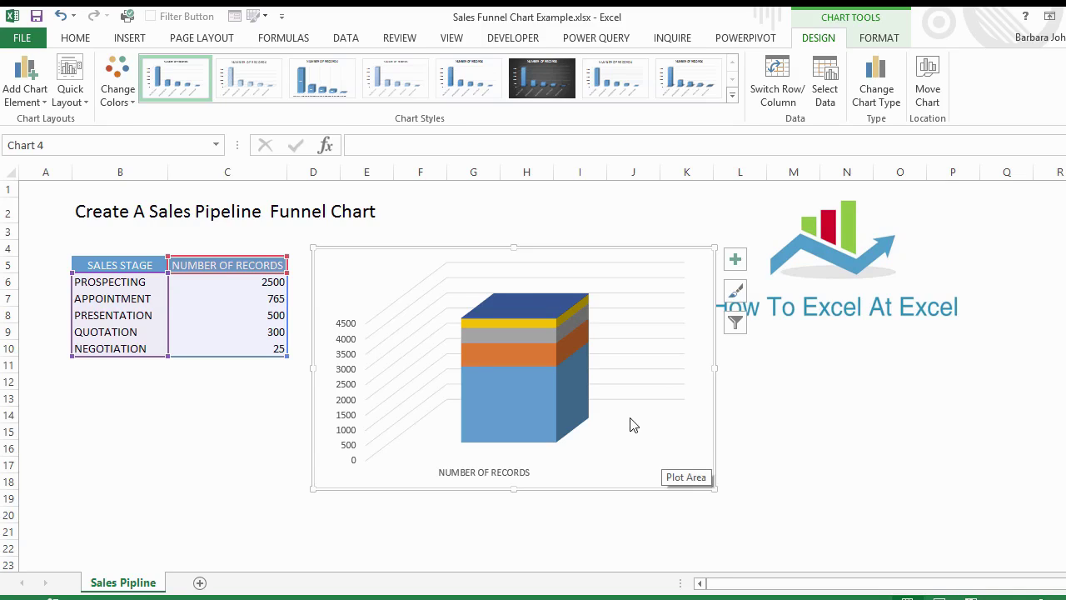
Step: Set the chart's 3-D rotation to X 0° and Y 0° so it faces straight on
right_click(564, 394)
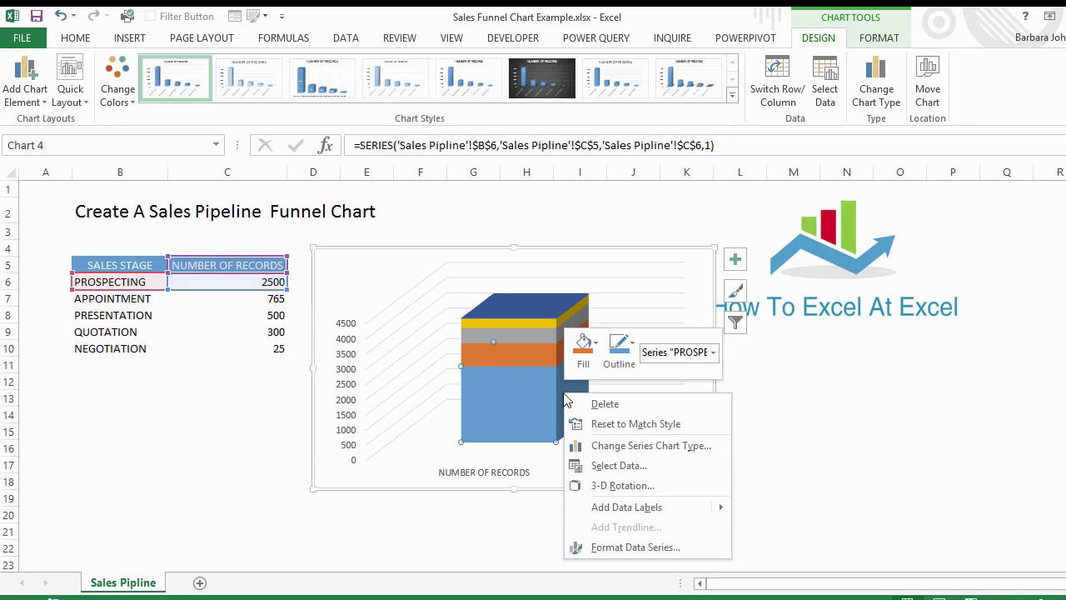
click(643, 485)
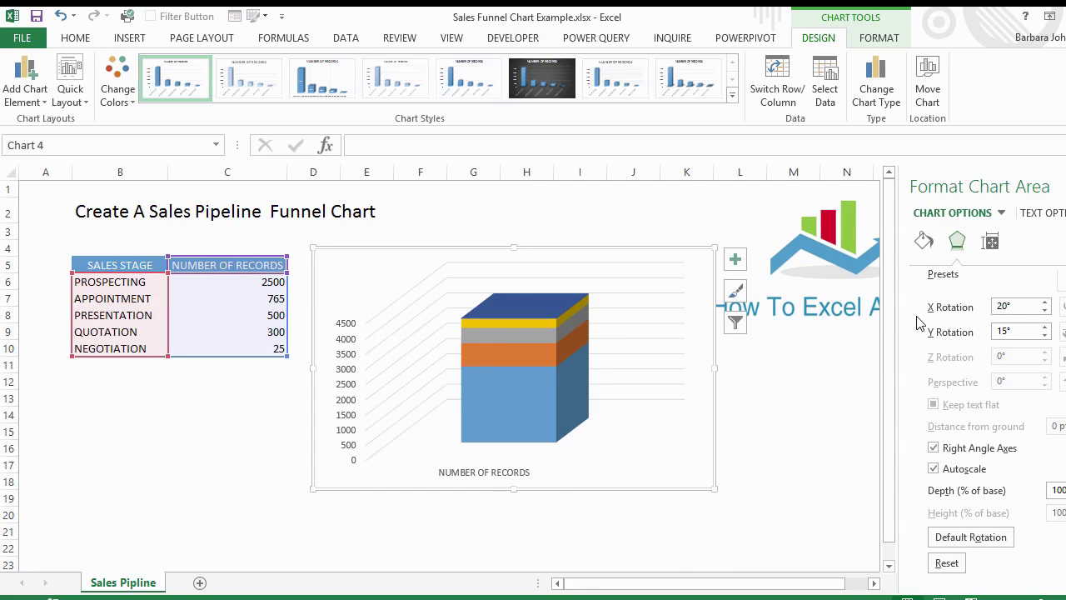
click(1023, 310)
text(0)
click(1018, 331)
text(0)
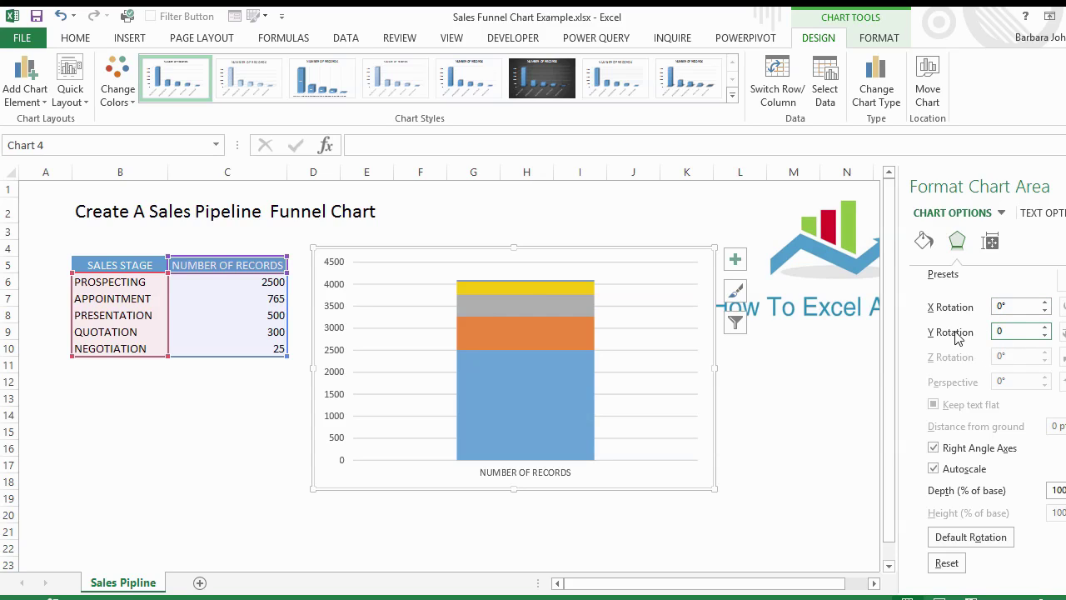
key(Return)
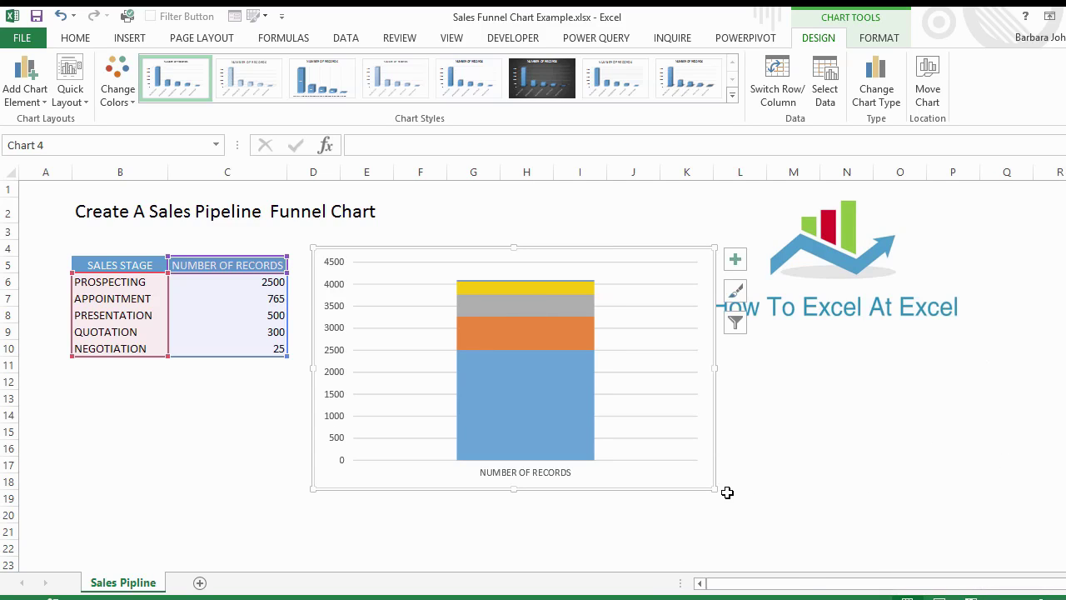
Step: Shrink the chart slightly and select the blue Prospecting series
drag(713, 488, 683, 483)
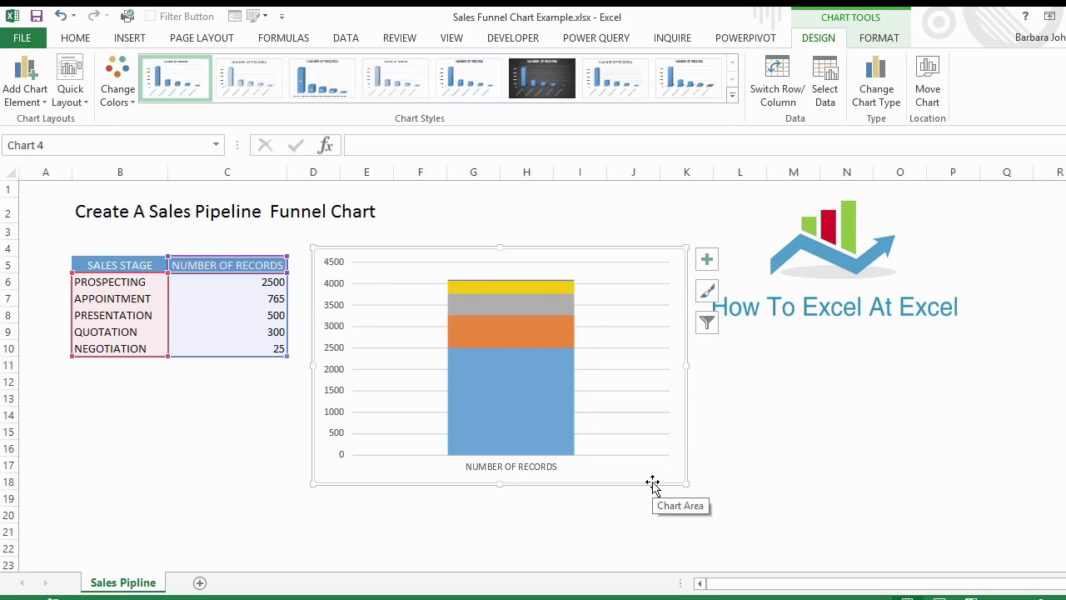
double_click(550, 399)
click(1055, 183)
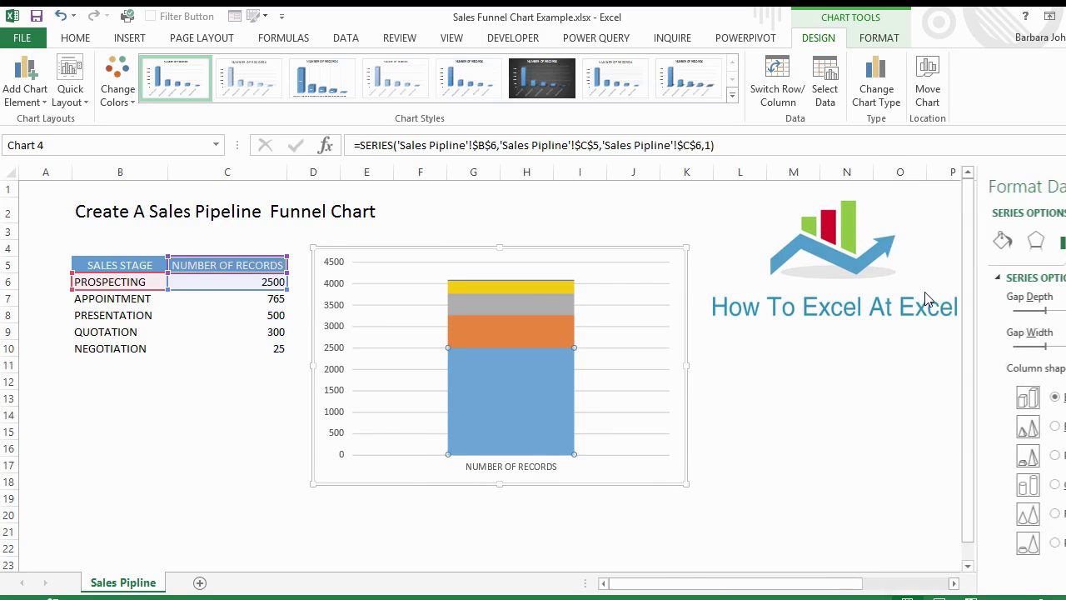
Step: Set the data series column shape to Full Pyramid in Format Data Series
right_click(550, 399)
click(672, 555)
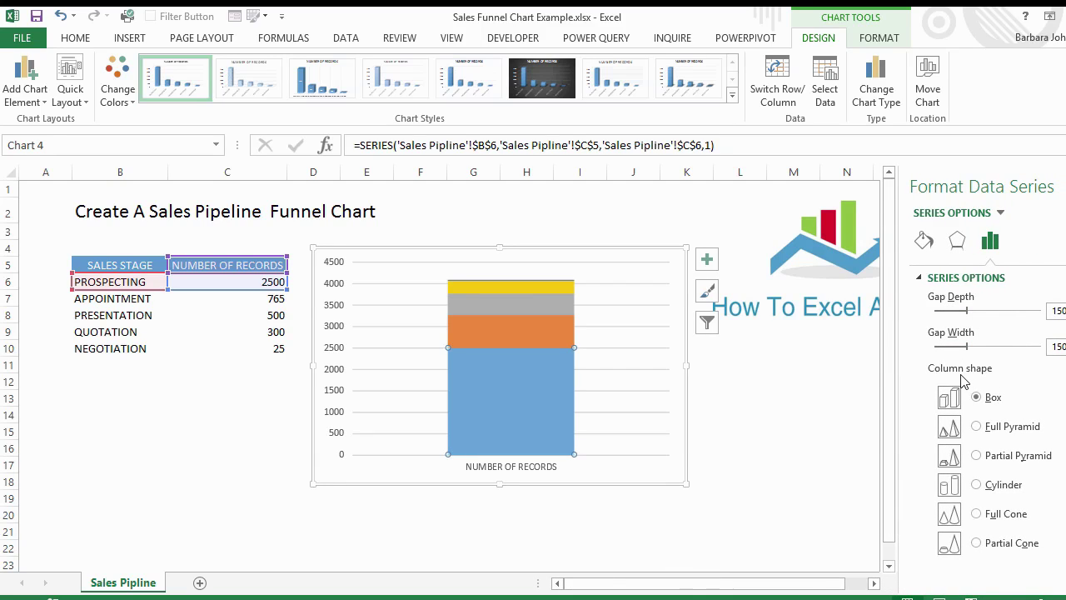
click(977, 426)
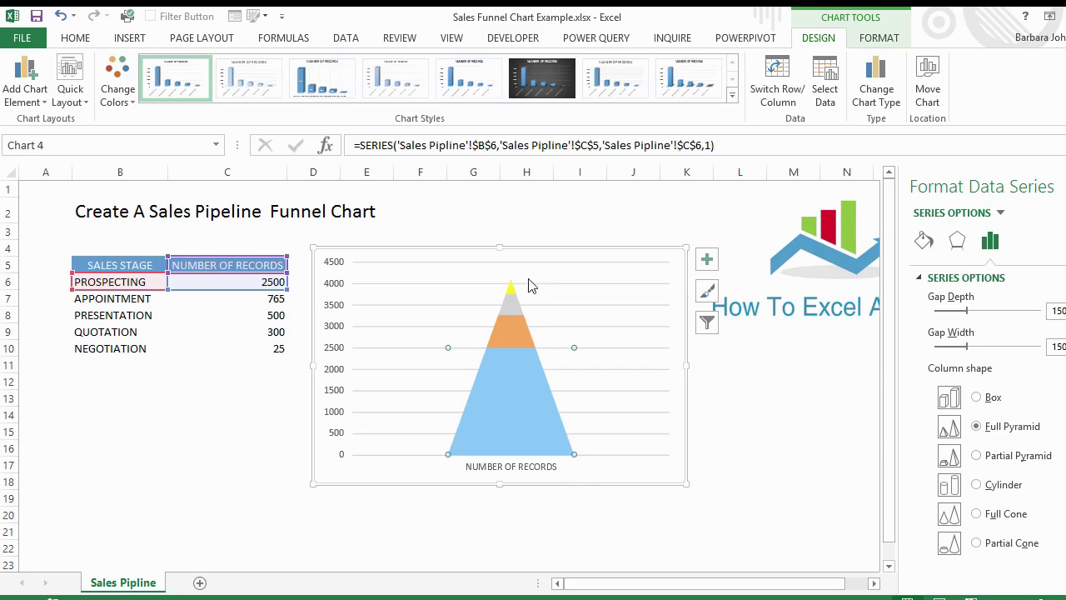
mouse_move(511, 450)
Step: Turn on Values in reverse order for the vertical axis, flipping the pyramid downward
click(334, 358)
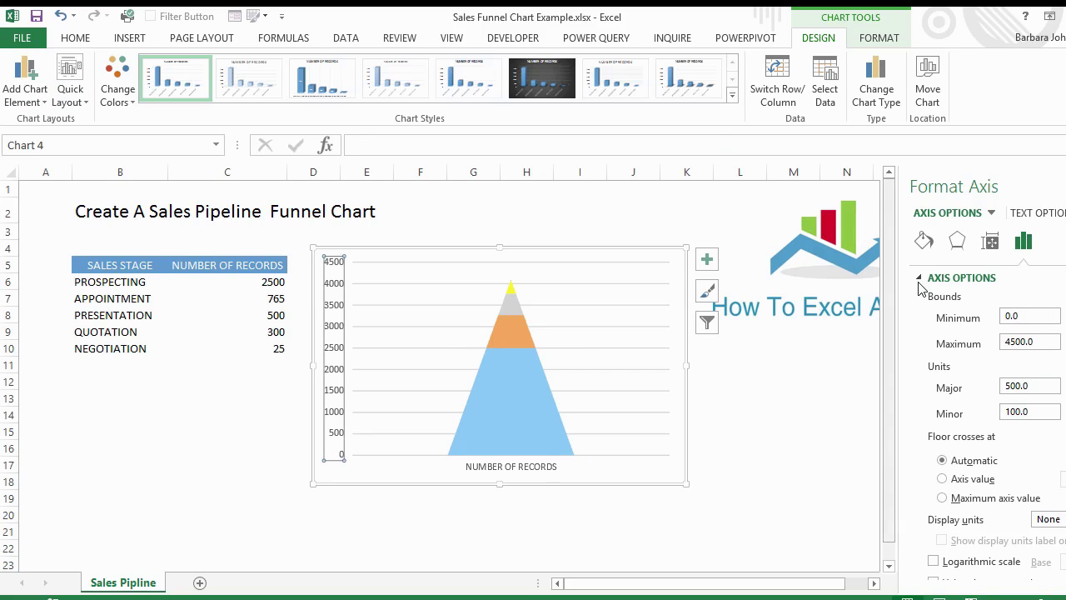
scroll(988, 417, down, 3)
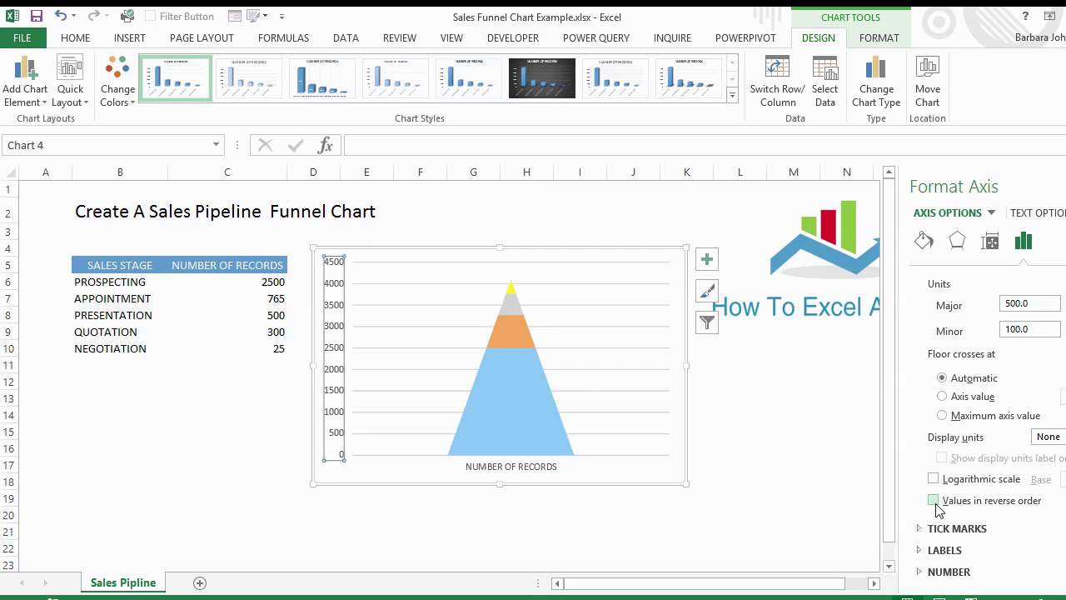
click(934, 501)
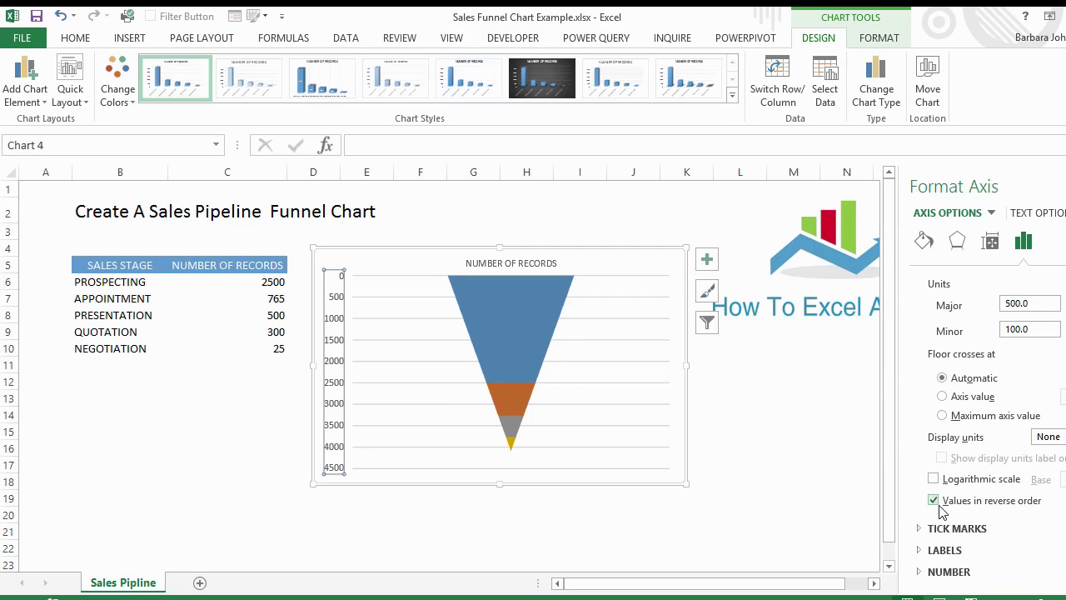
key(Down)
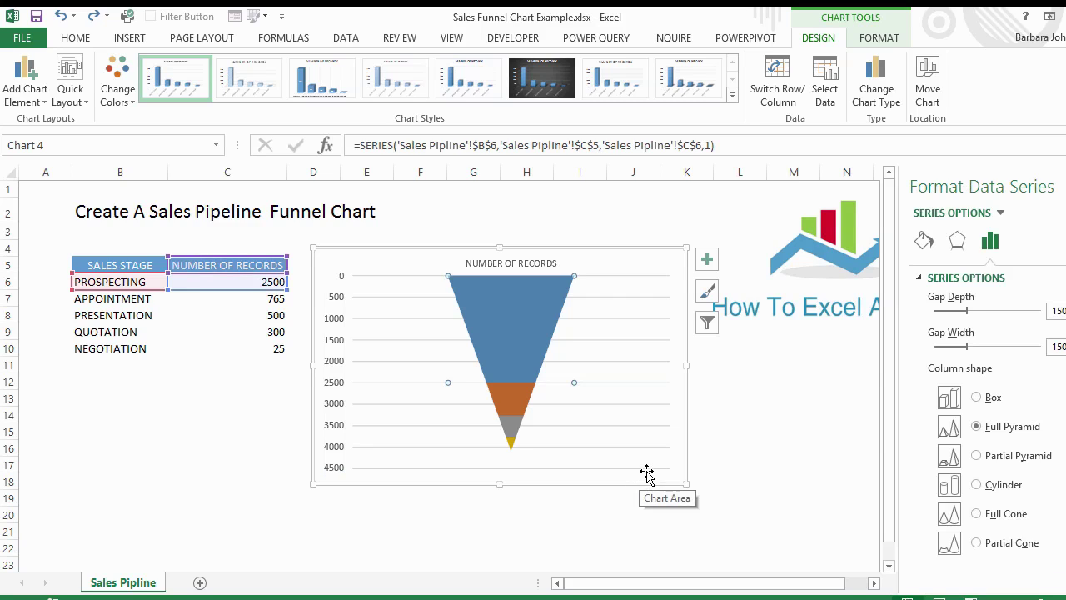
key(Right)
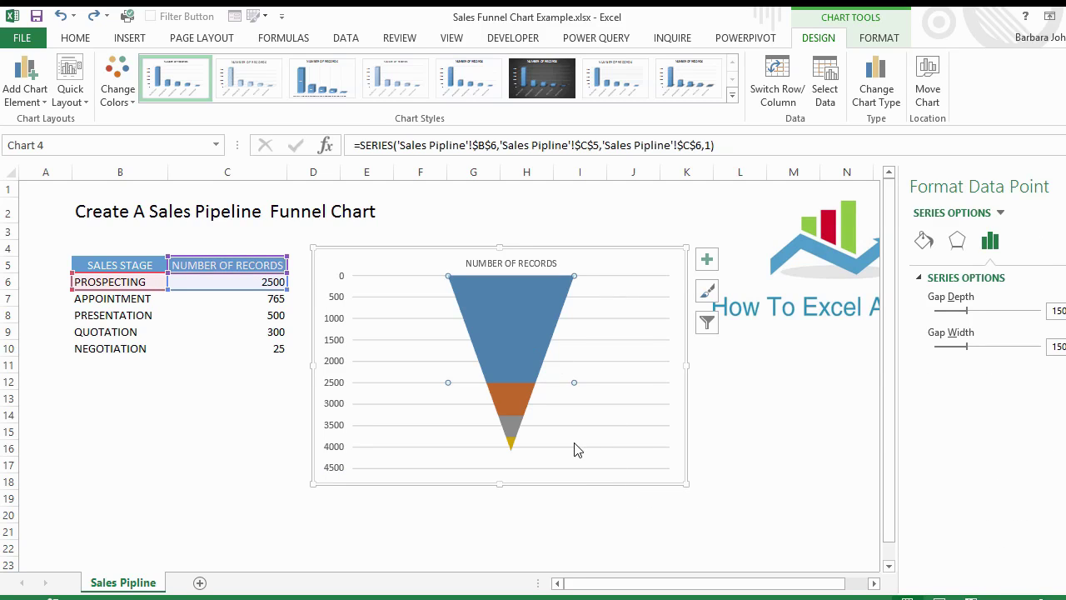
key(Up)
Step: Add data labels showing each funnel stage's value
click(25, 80)
mouse_move(48, 125)
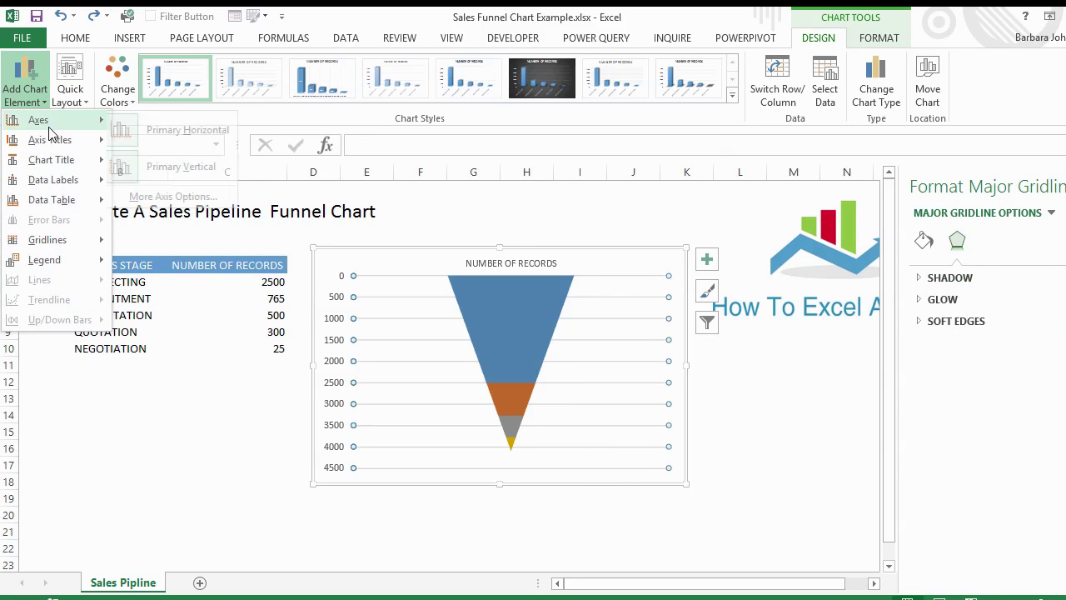
mouse_move(72, 185)
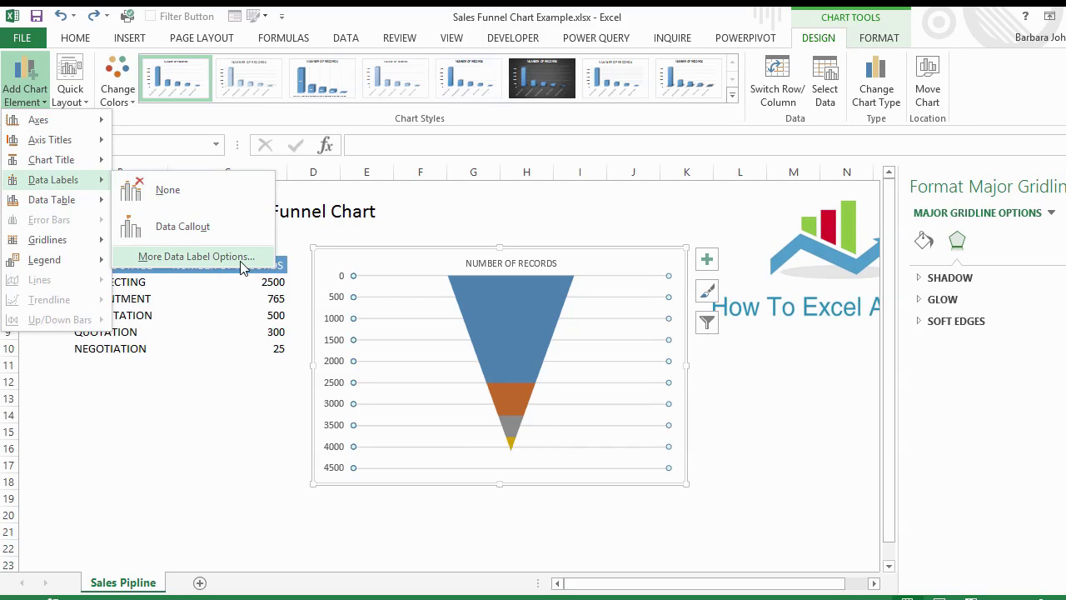
click(240, 262)
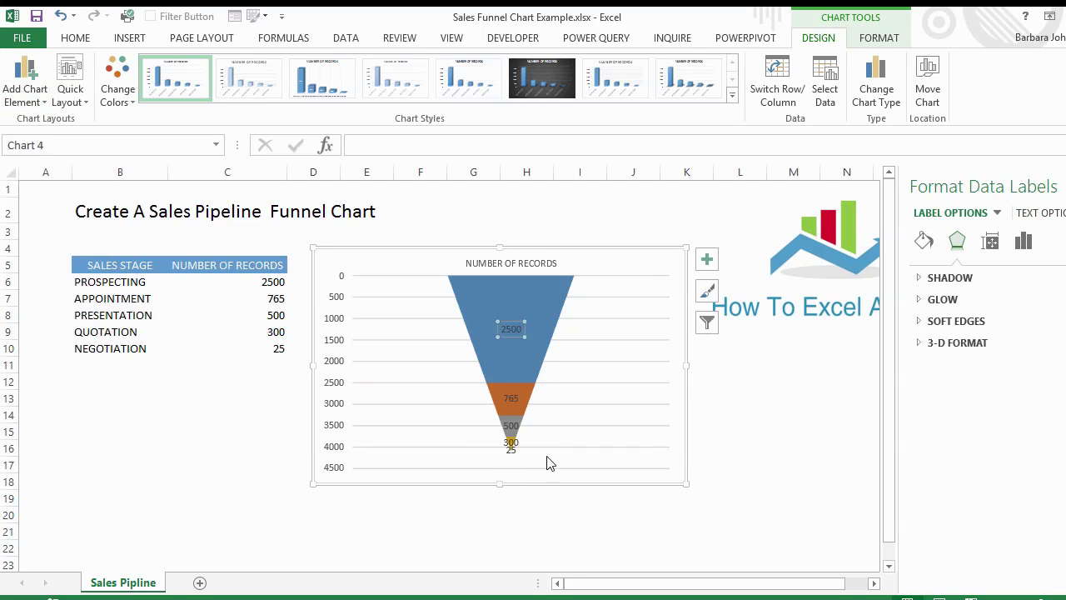
Step: Move the 25 and 300 labels outside the narrow funnel tip on leader lines
click(509, 446)
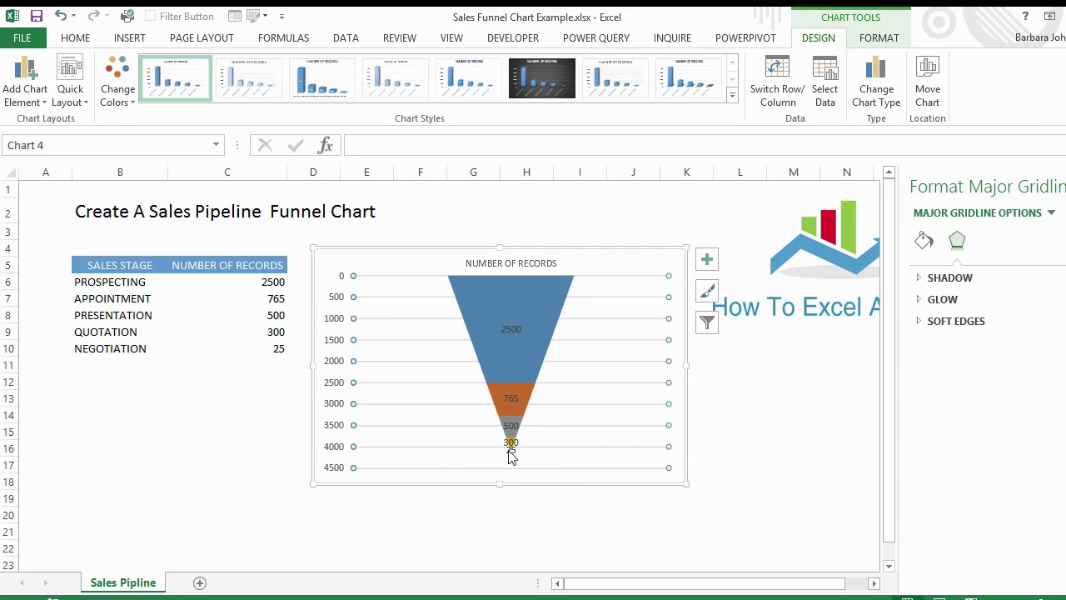
click(510, 450)
drag(519, 452, 484, 439)
click(510, 441)
click(574, 426)
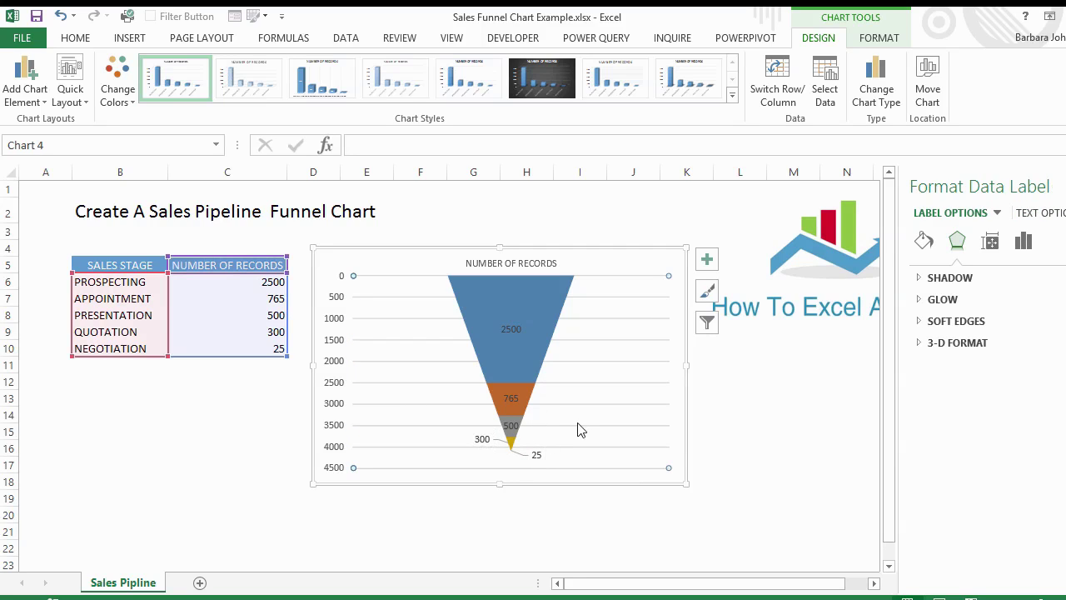
click(511, 329)
click(602, 424)
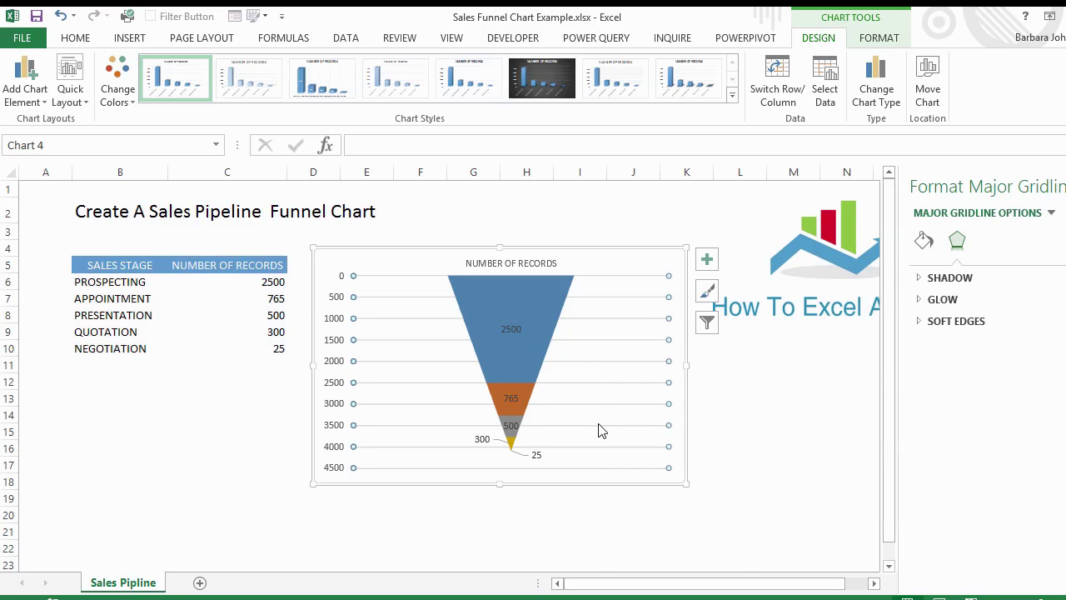
Step: Set the chart's horizontal major gridlines to No line
right_click(603, 430)
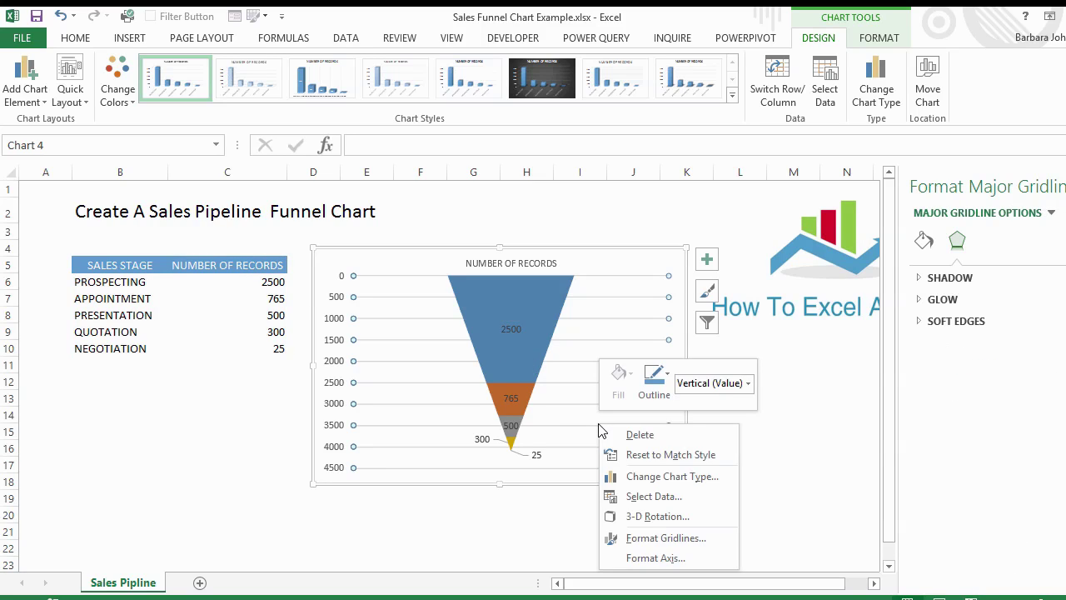
click(671, 538)
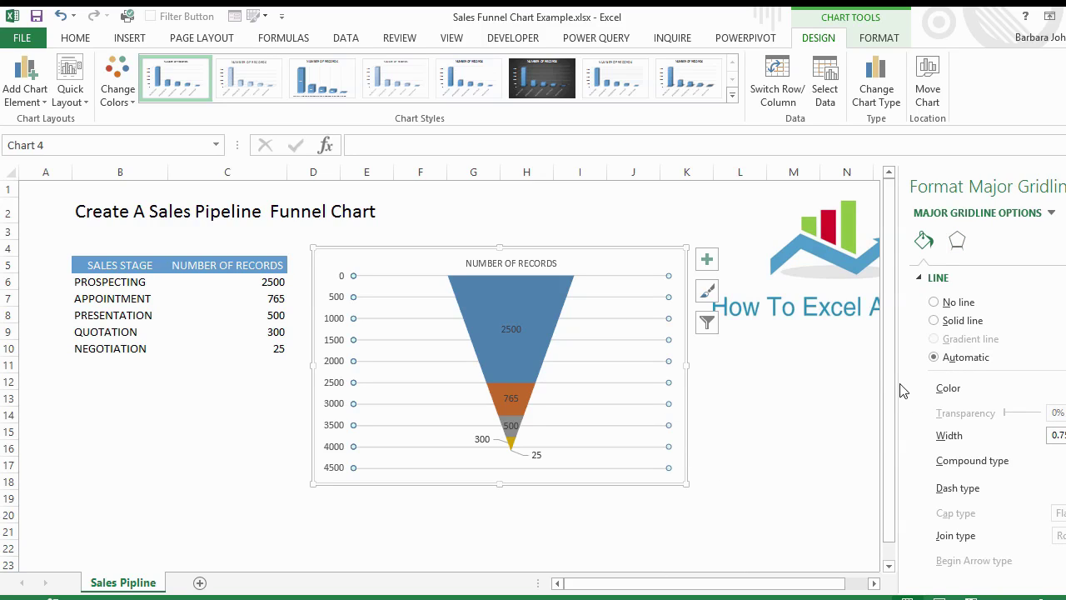
click(935, 303)
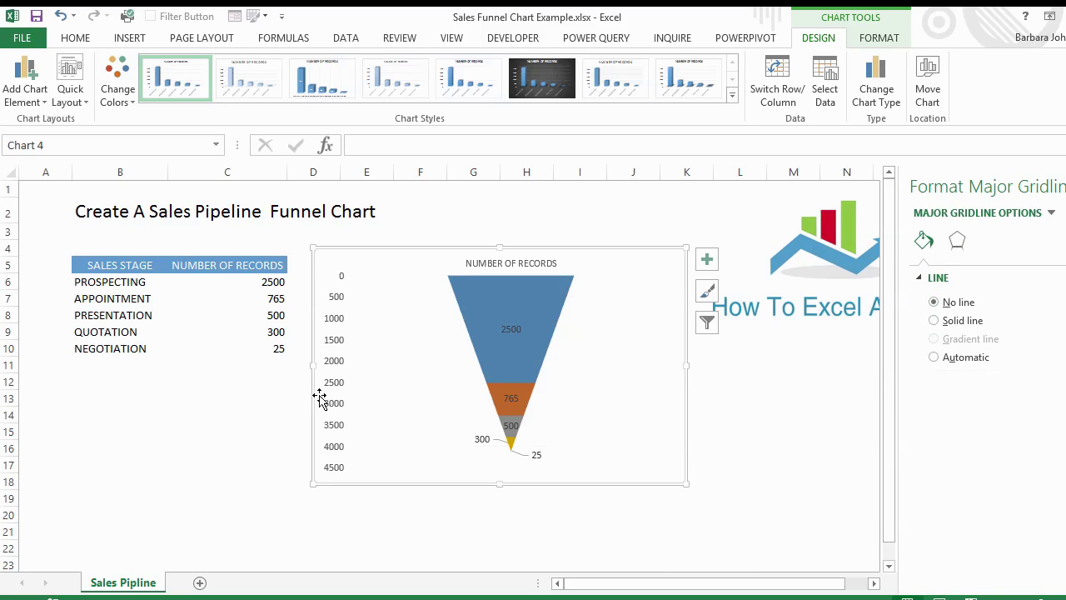
click(331, 370)
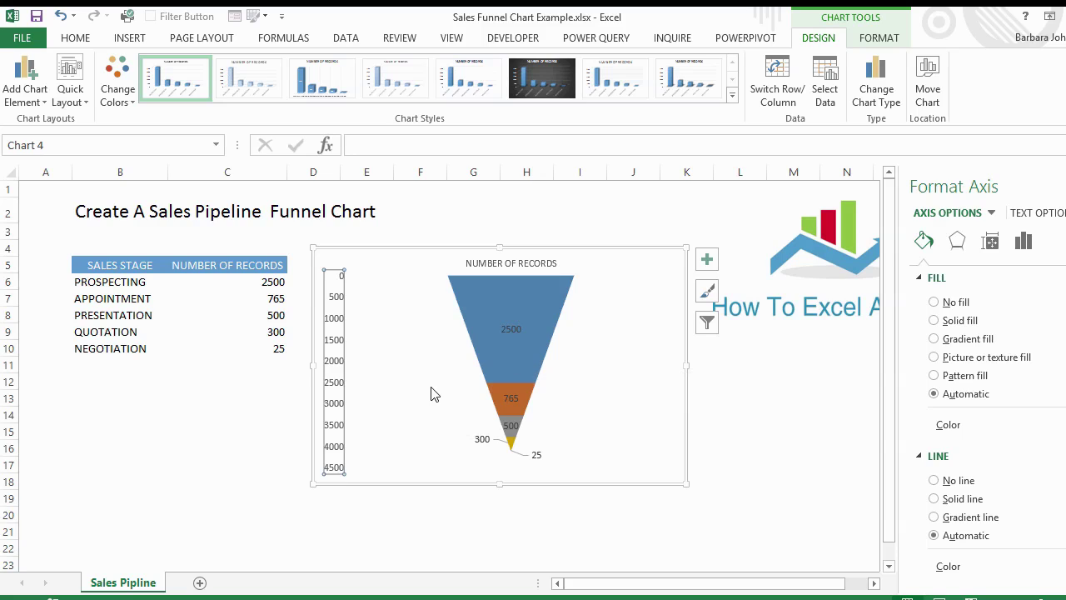
Step: Delete the 0–4500 vertical axis and shrink the chart from its corner
key(Delete)
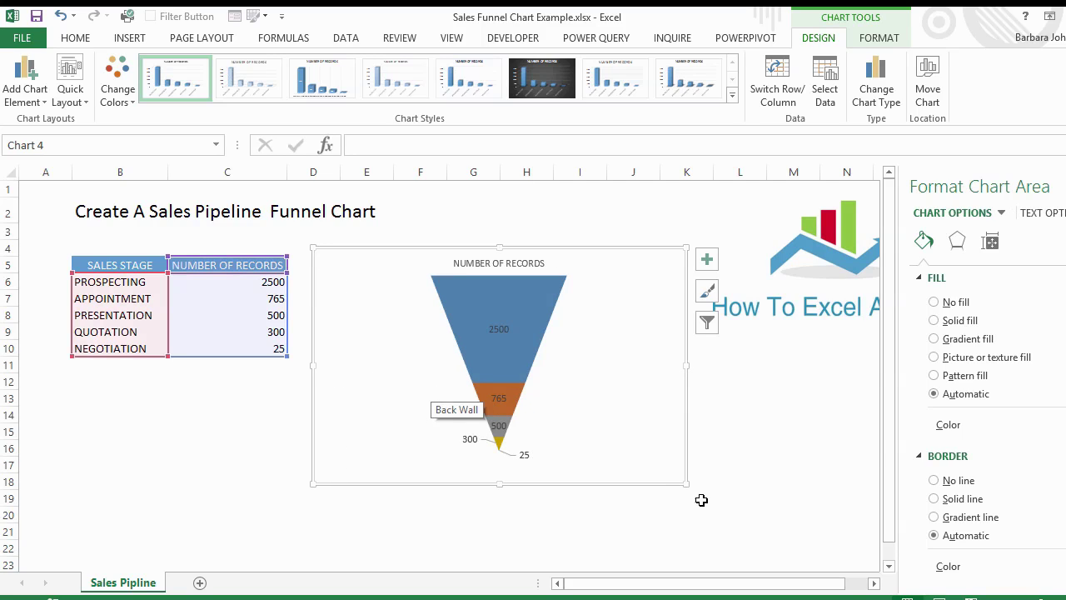
drag(685, 485, 664, 451)
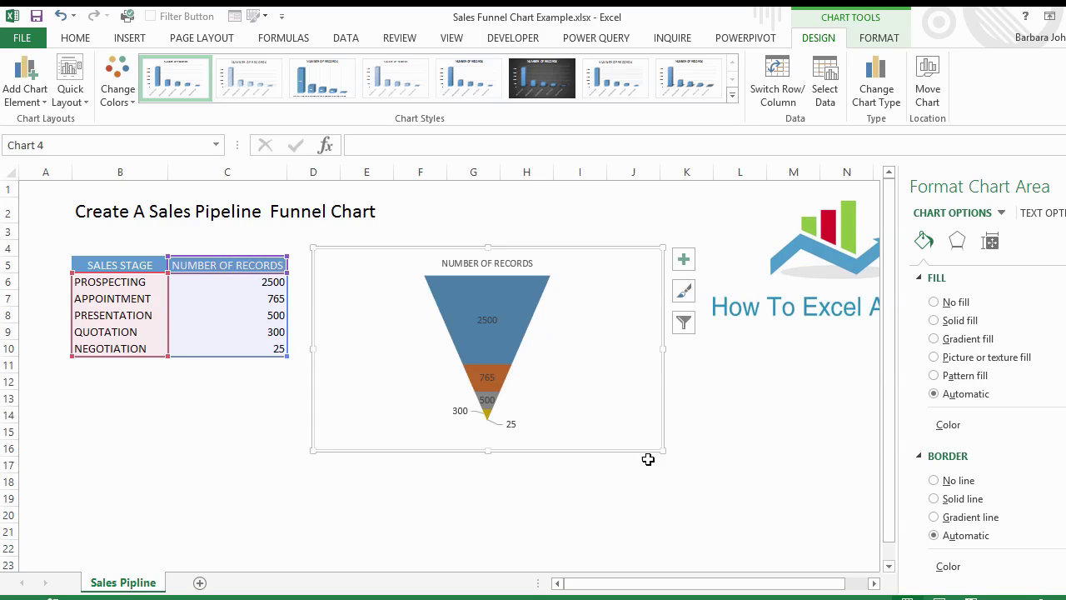